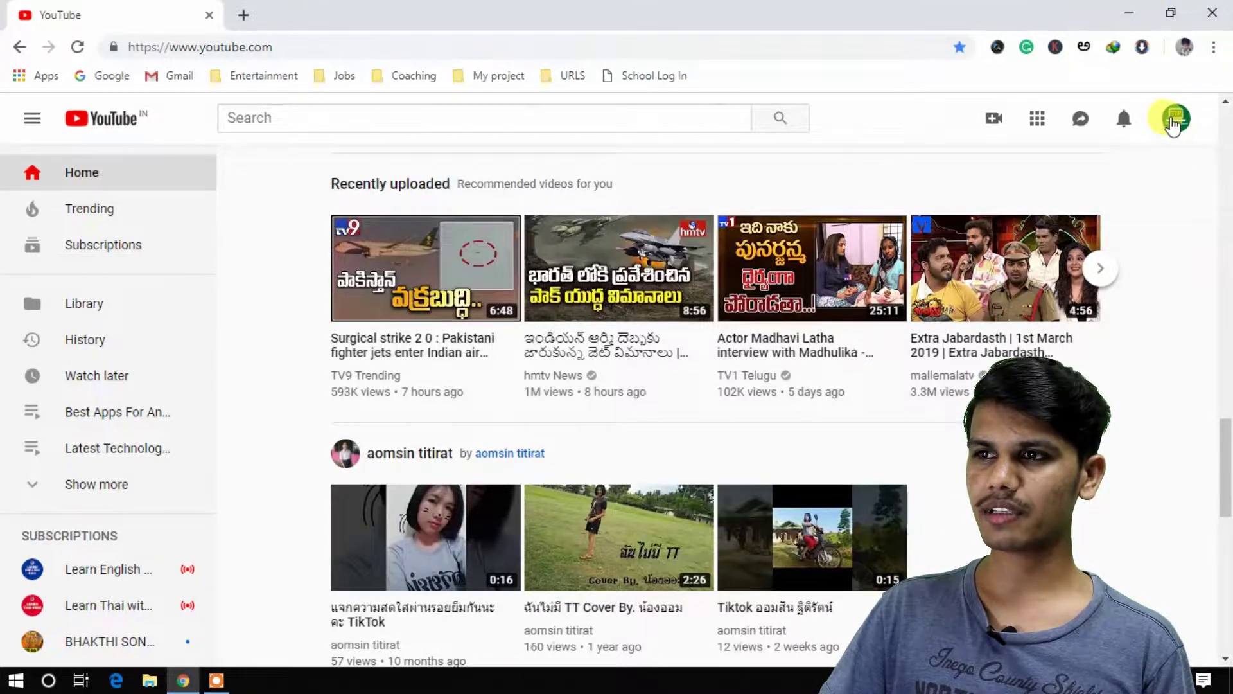
# - Go to Creator Studio from the account menu and expand the Analytics reports
pyautogui.click(1175, 122)
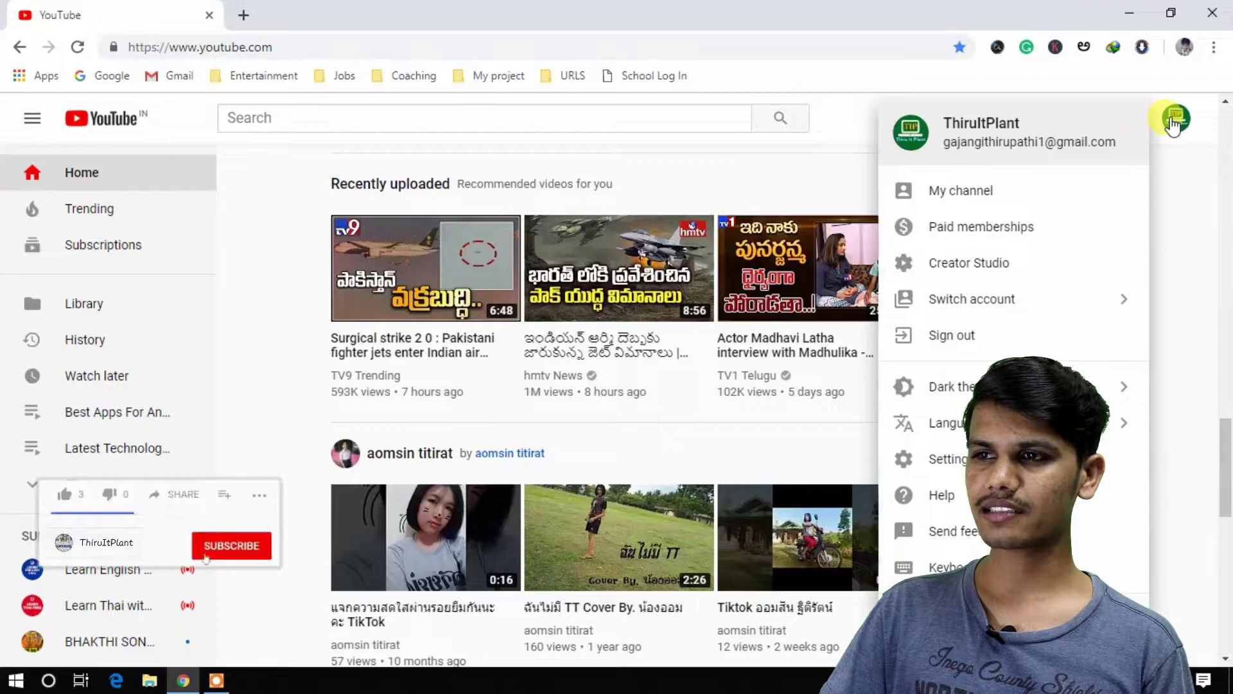
pyautogui.click(983, 273)
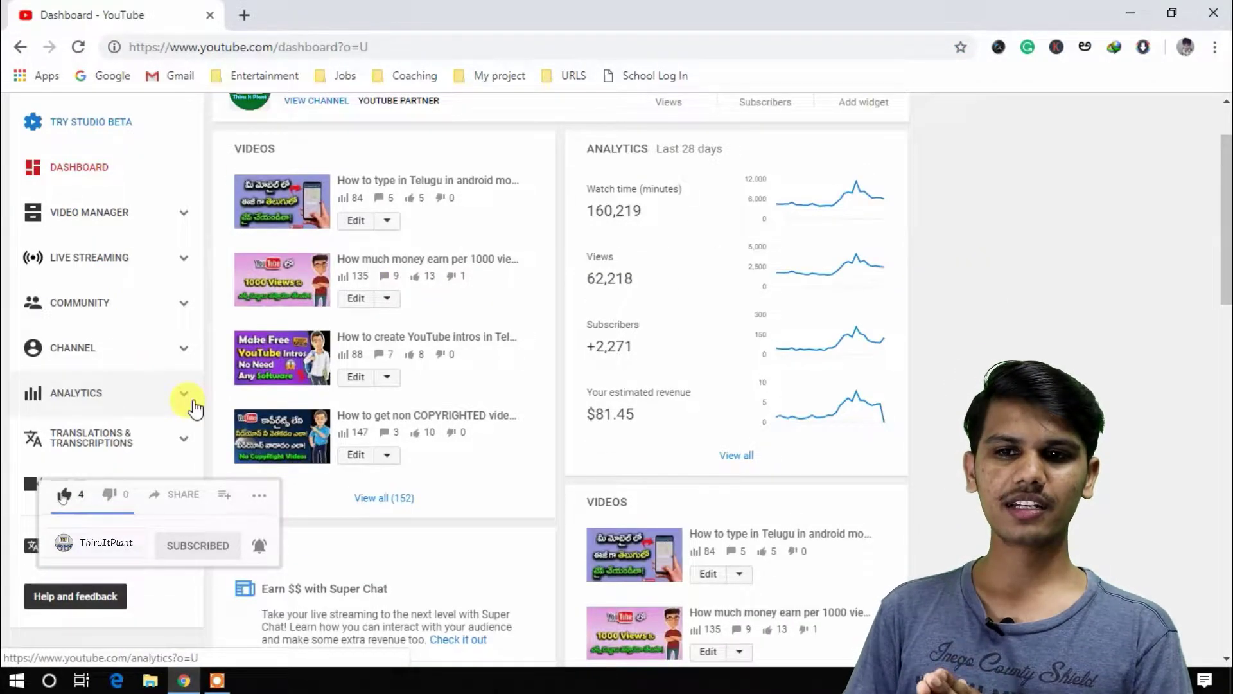
pyautogui.click(106, 404)
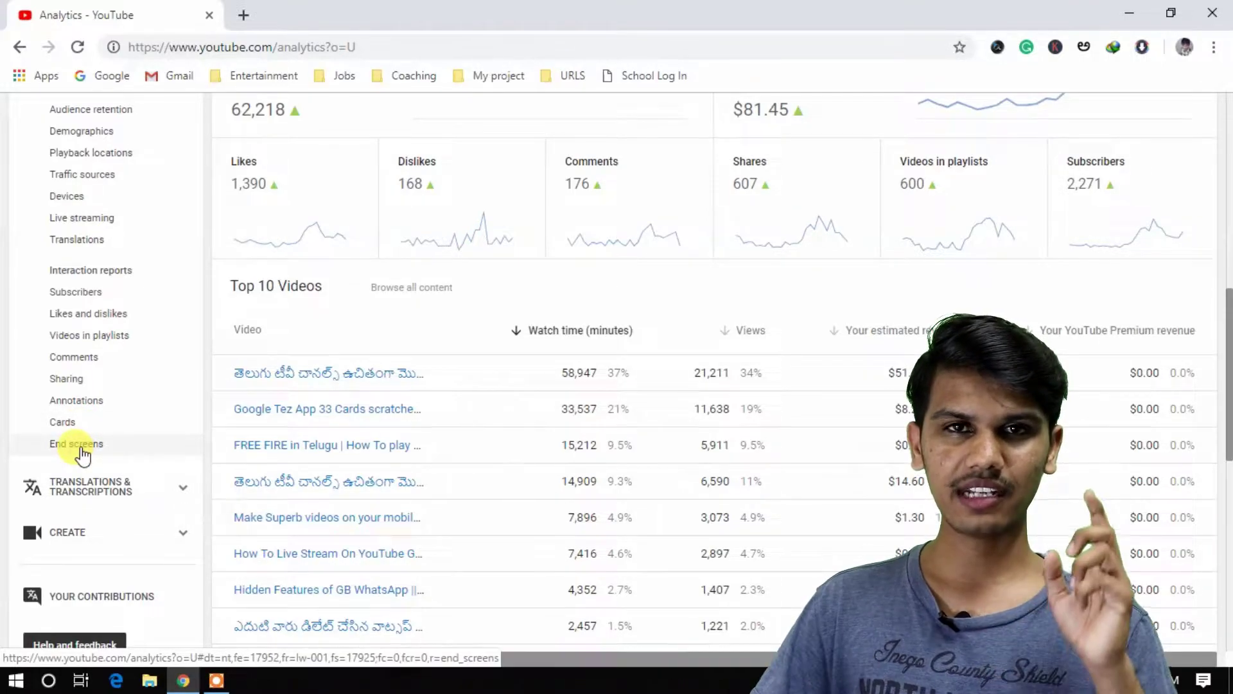
# - Show the End screens report with 425,708 elements shown and 10,186 clicks
pyautogui.click(80, 447)
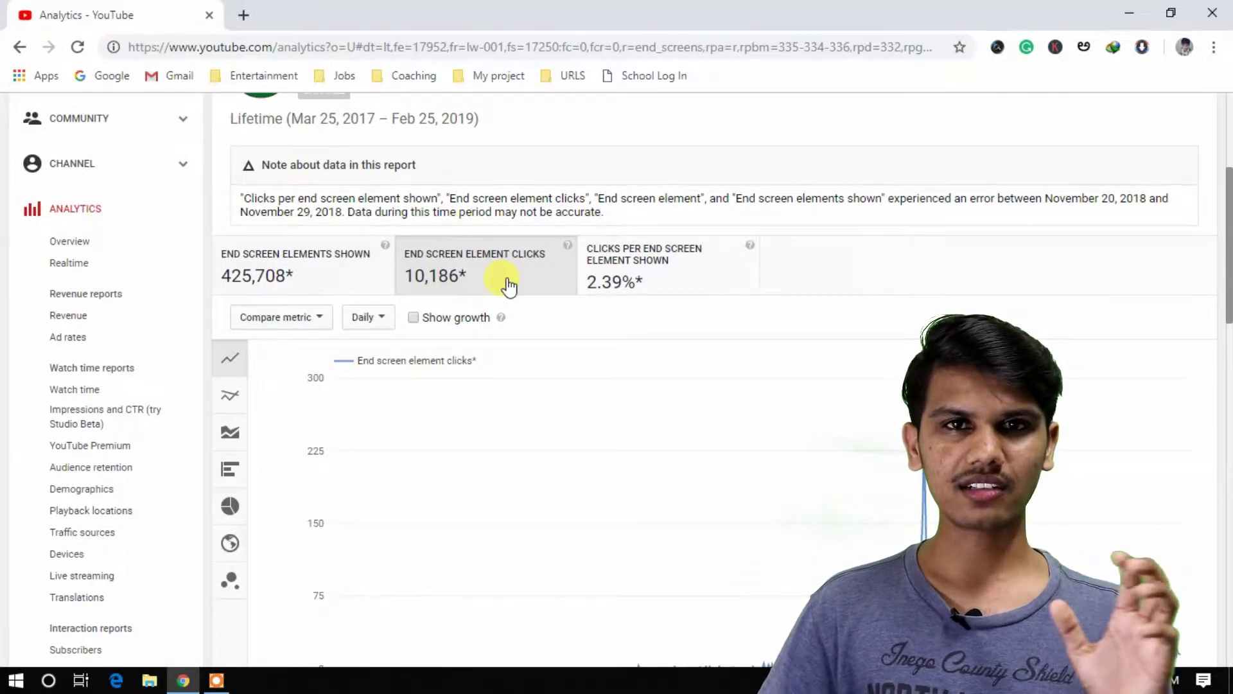
# - Open the Cards report under Interaction reports in the Analytics sidebar
pyautogui.scroll(-4, 507, 282)
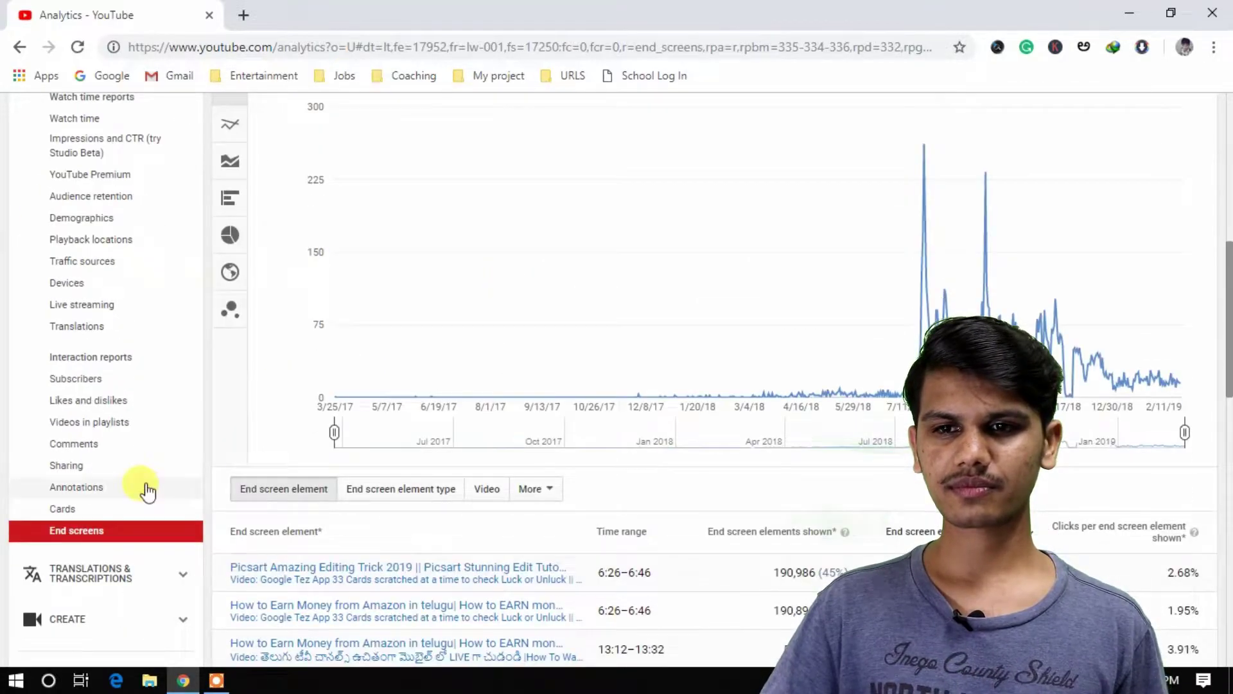
pyautogui.click(103, 509)
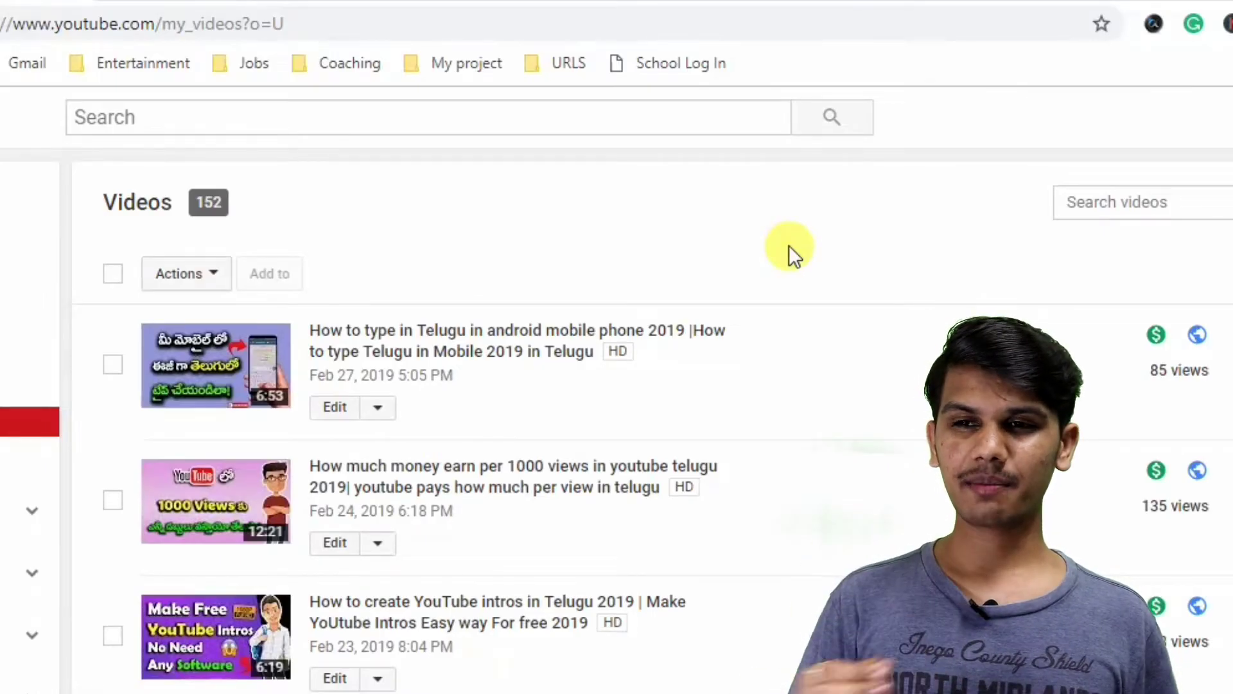
# - Edit the first video, the Telugu typing video, and go to its End screen settings
pyautogui.click(318, 406)
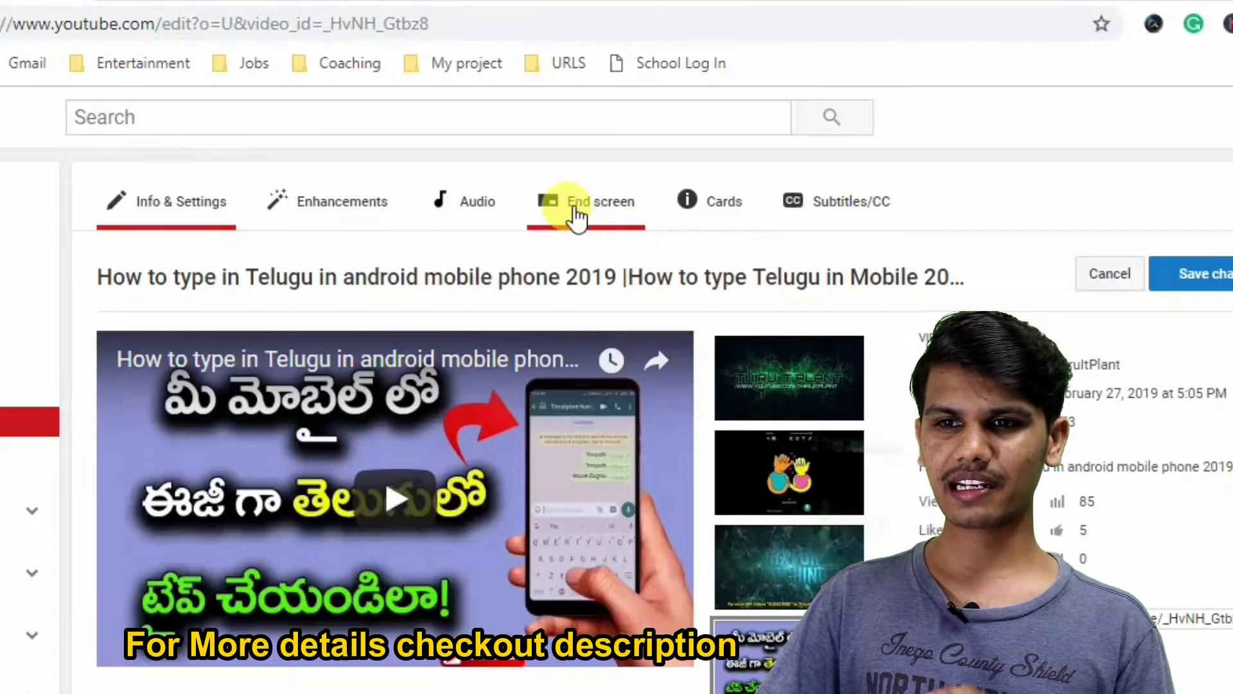
pyautogui.click(631, 212)
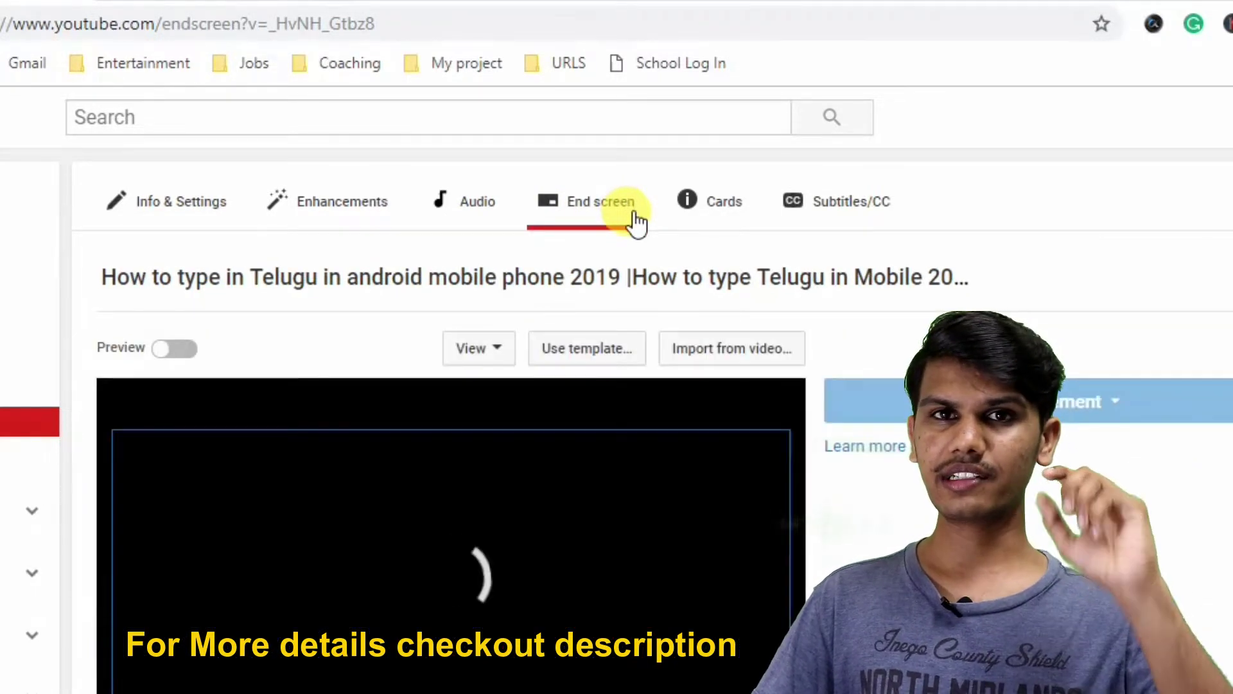
pyautogui.scroll(-5, 630, 234)
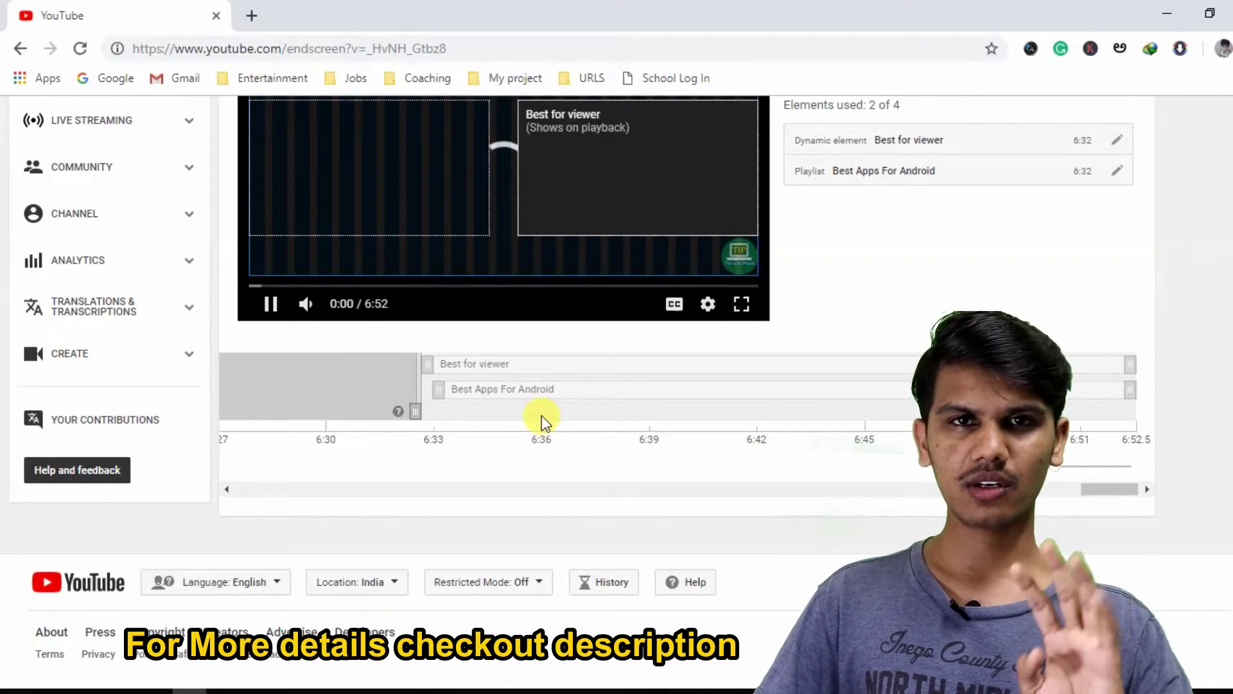
pyautogui.scroll(3, 541, 415)
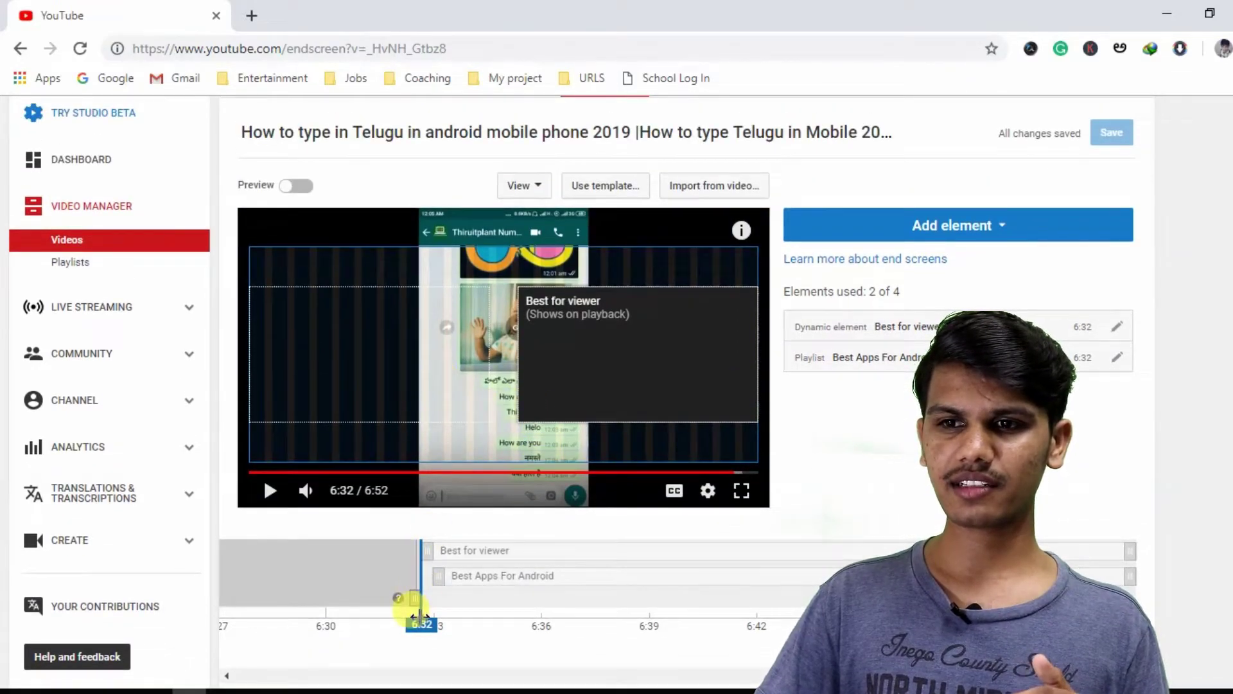
pyautogui.moveTo(422, 623); pyautogui.dragTo(460, 624)
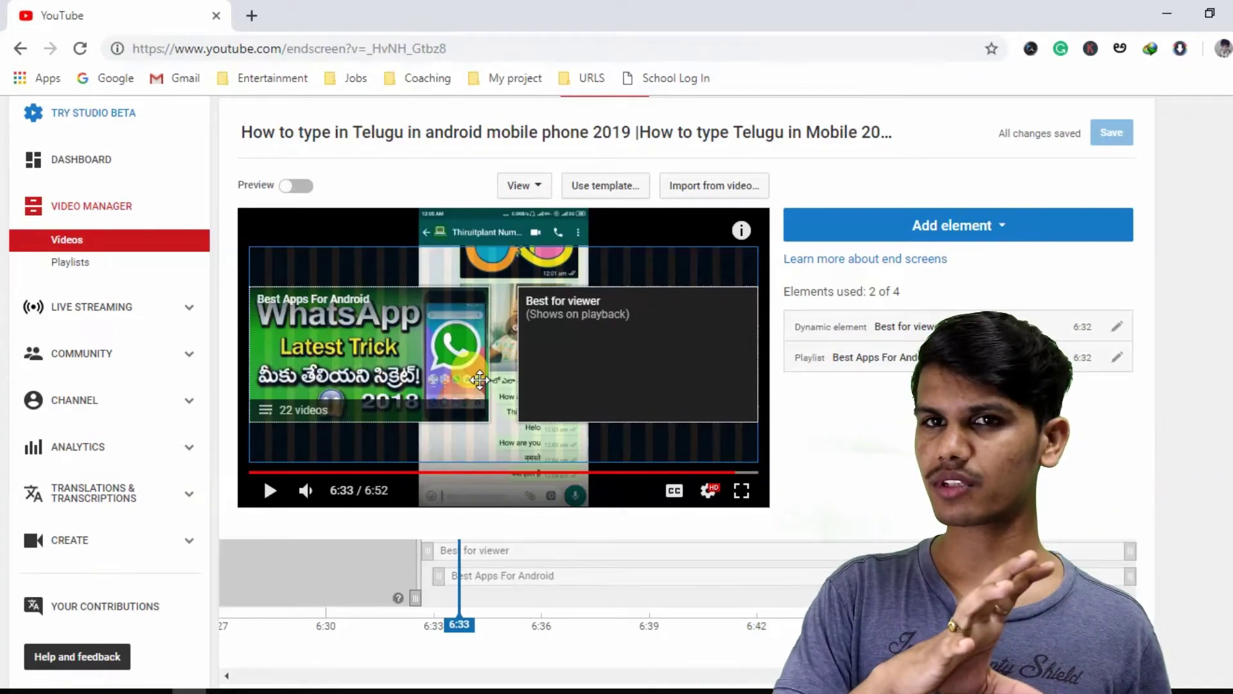
pyautogui.click(345, 297)
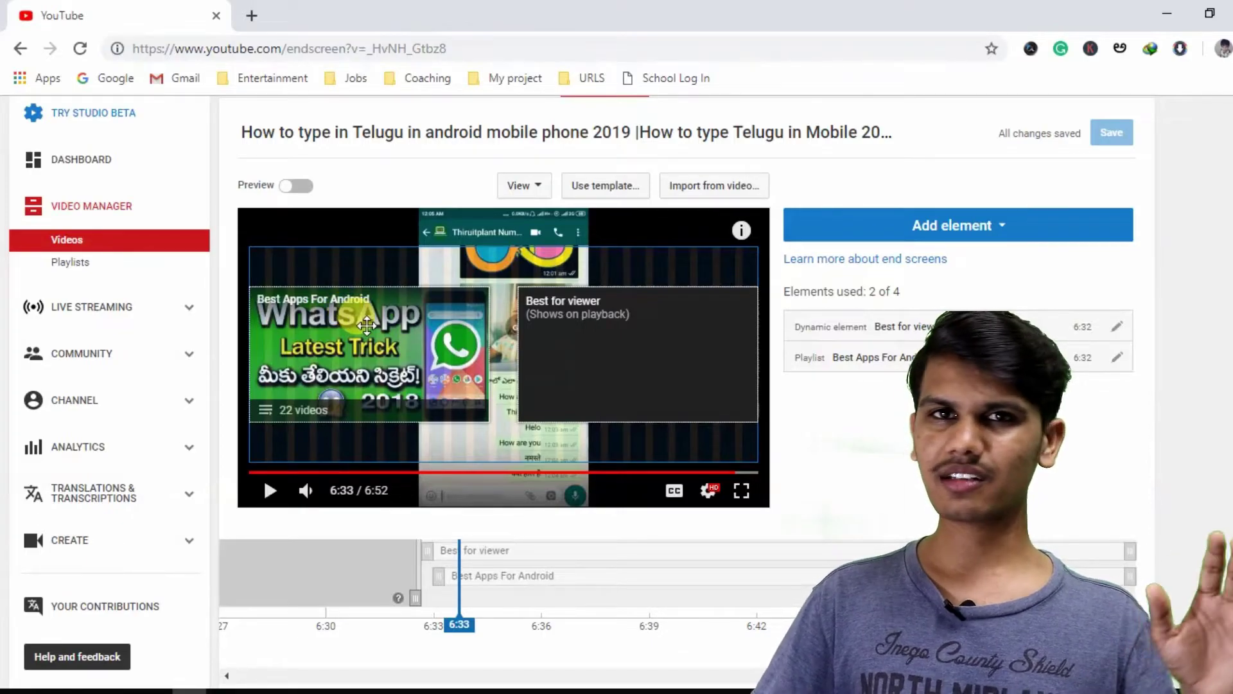
pyautogui.click(601, 387)
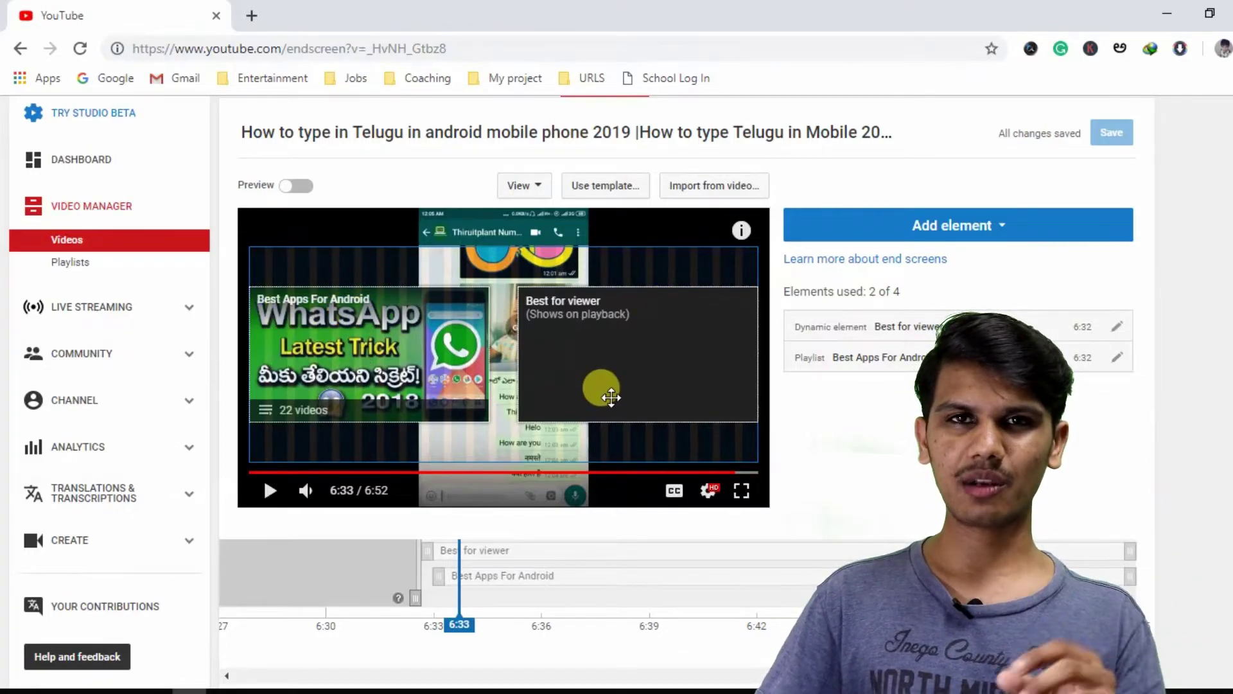
pyautogui.click(1019, 229)
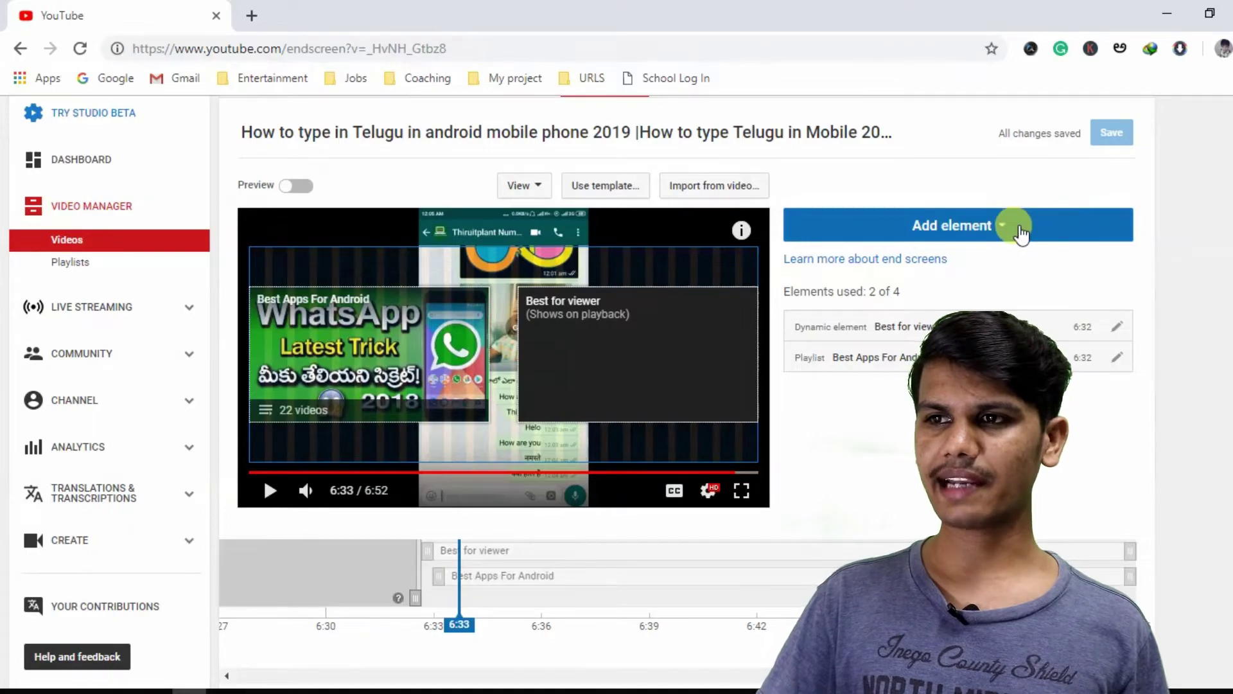
pyautogui.click(1019, 230)
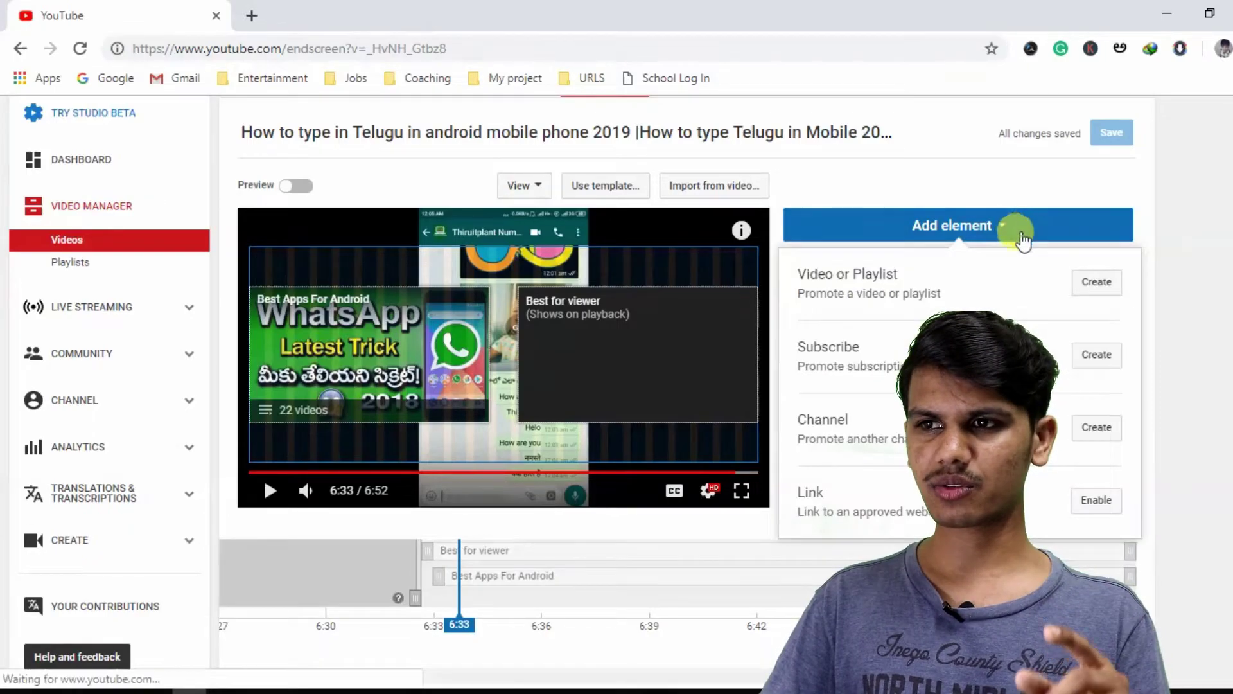
pyautogui.scroll(-1, 911, 479)
pyautogui.scroll(-1, 911, 478)
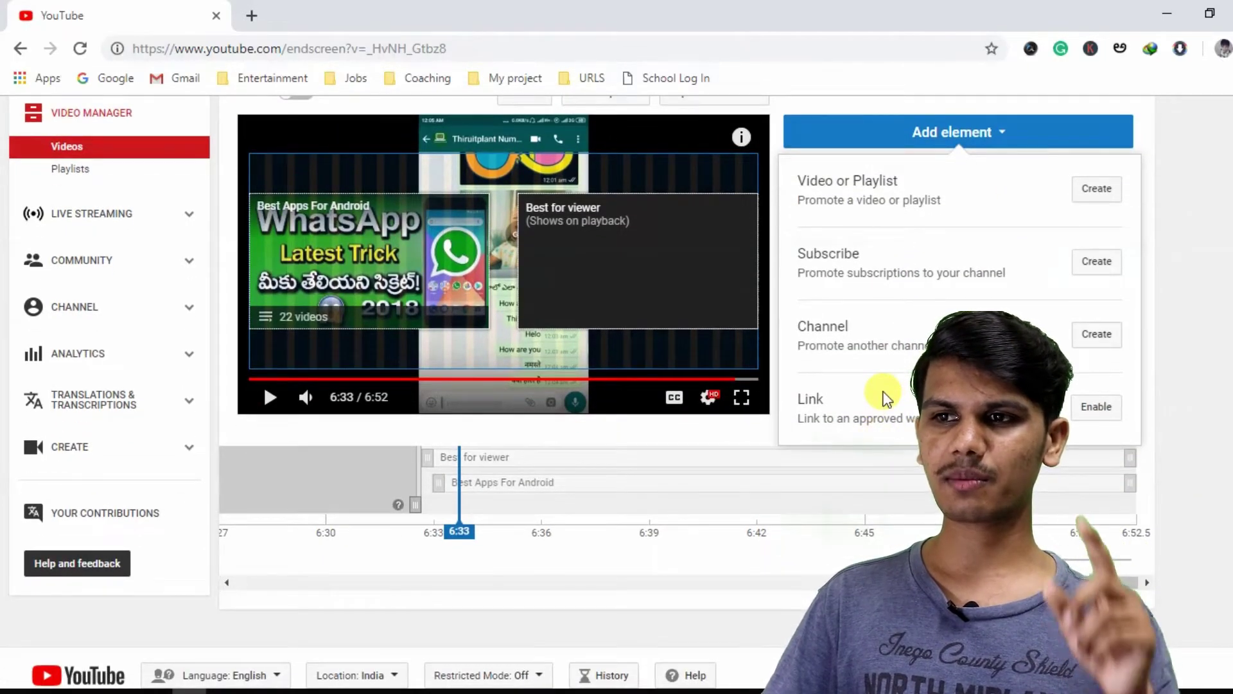
pyautogui.scroll(2, 883, 395)
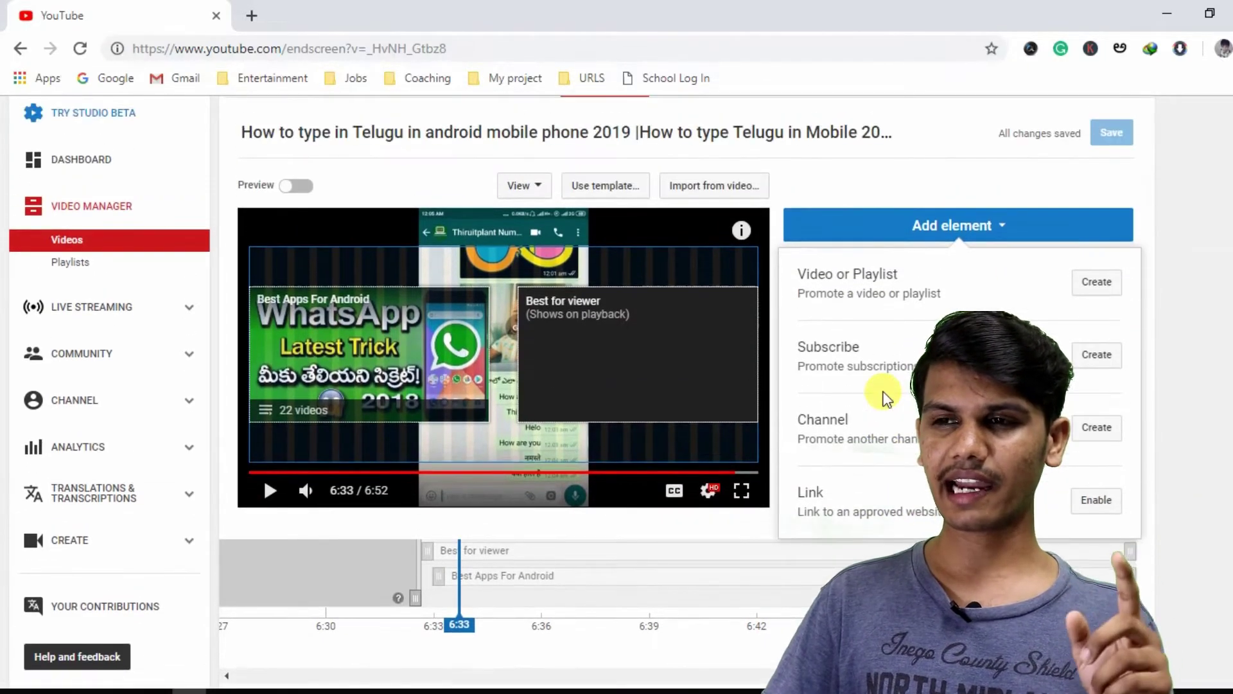
pyautogui.click(1185, 382)
pyautogui.scroll(3, 1182, 376)
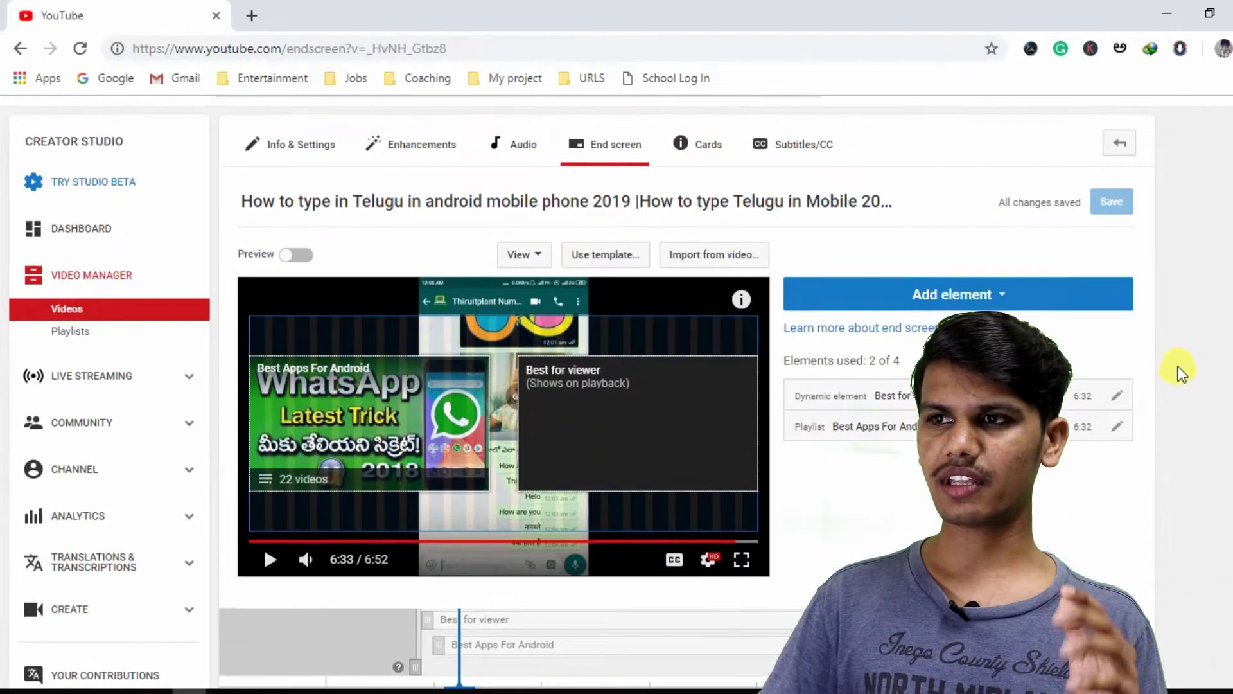
# - Open the Telugu typing video's Cards editor and pause the card preview
pyautogui.click(681, 188)
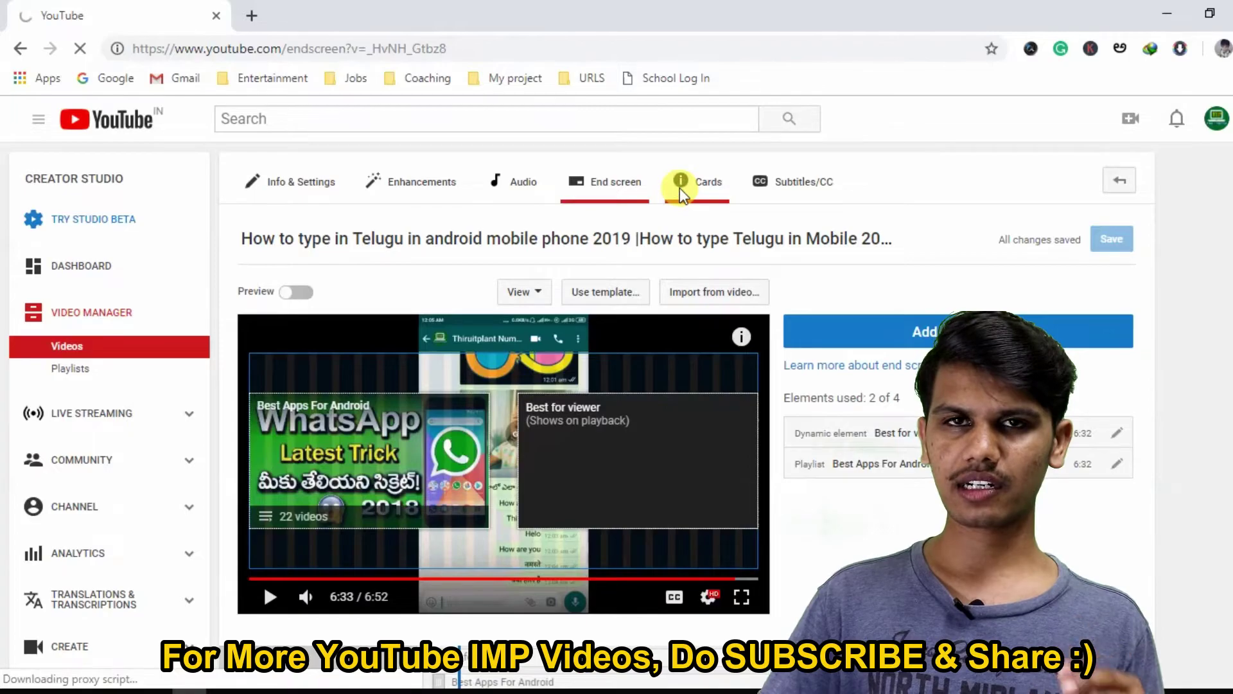
pyautogui.scroll(-2, 737, 261)
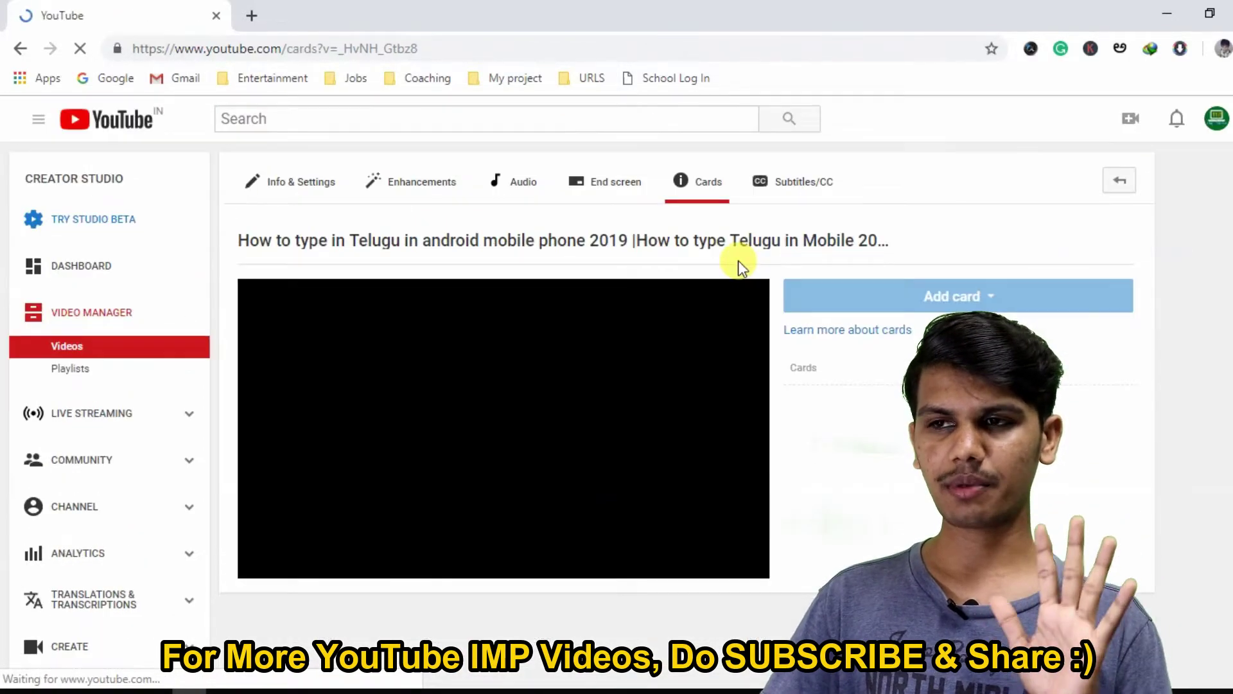
pyautogui.scroll(-3, 912, 323)
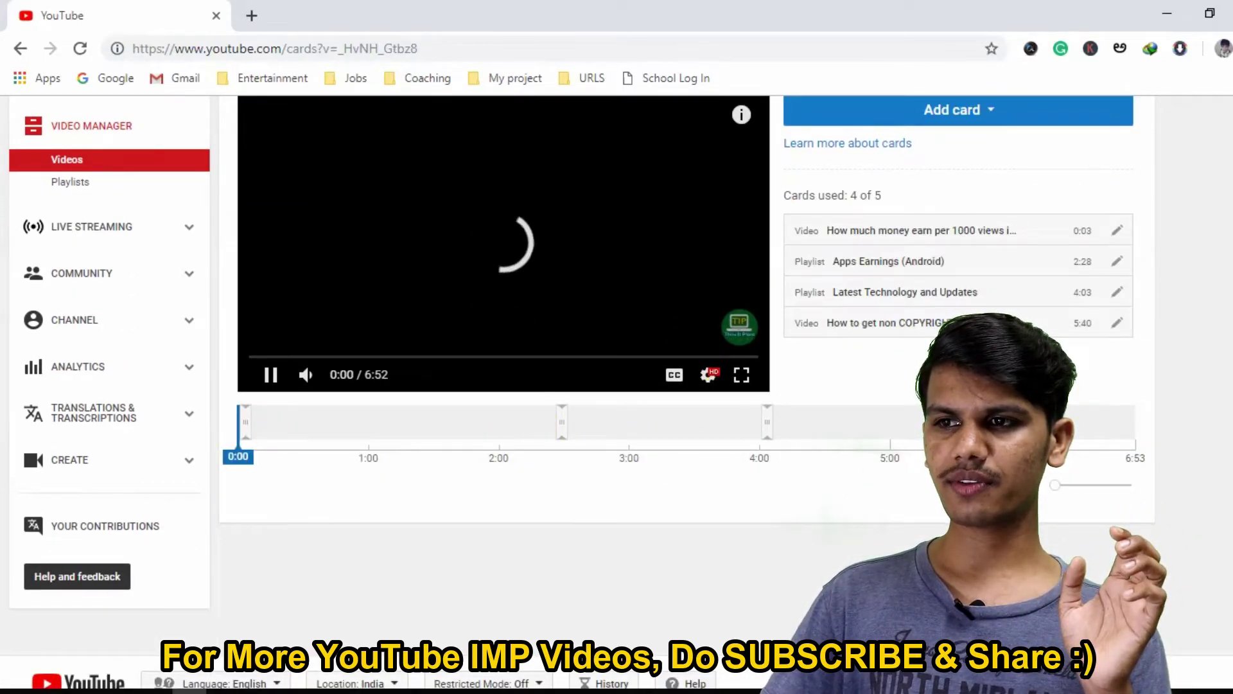
pyautogui.scroll(1, 724, 393)
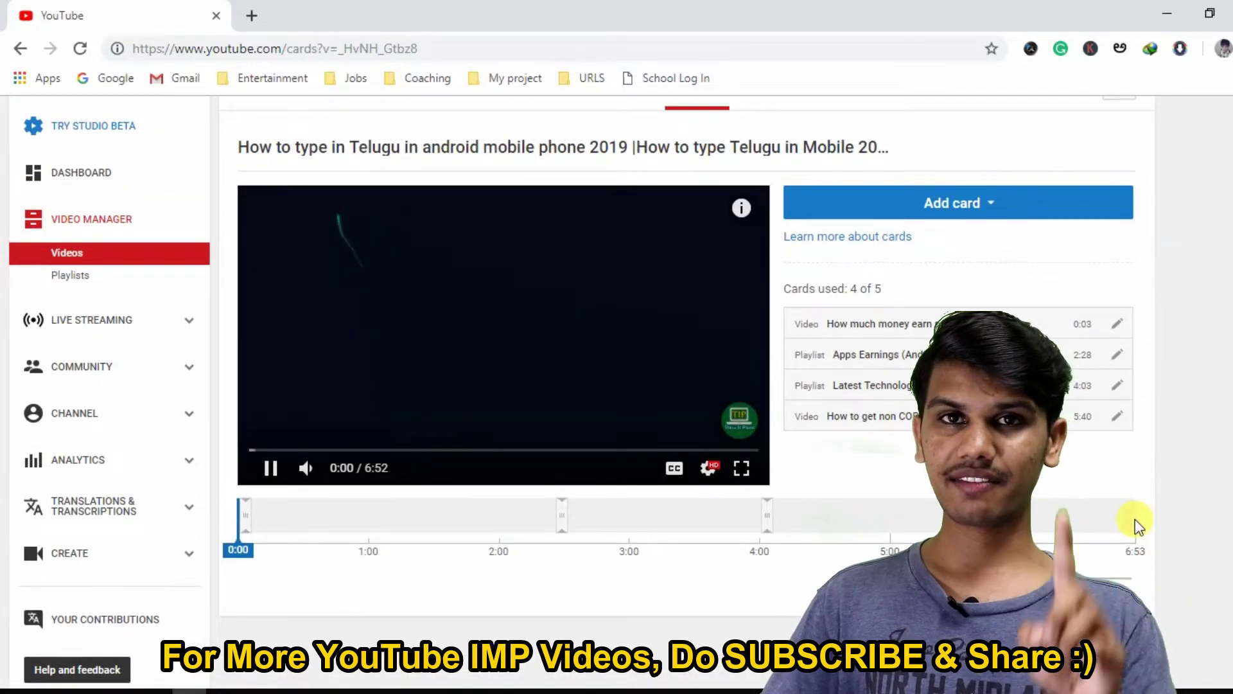
pyautogui.click(449, 479)
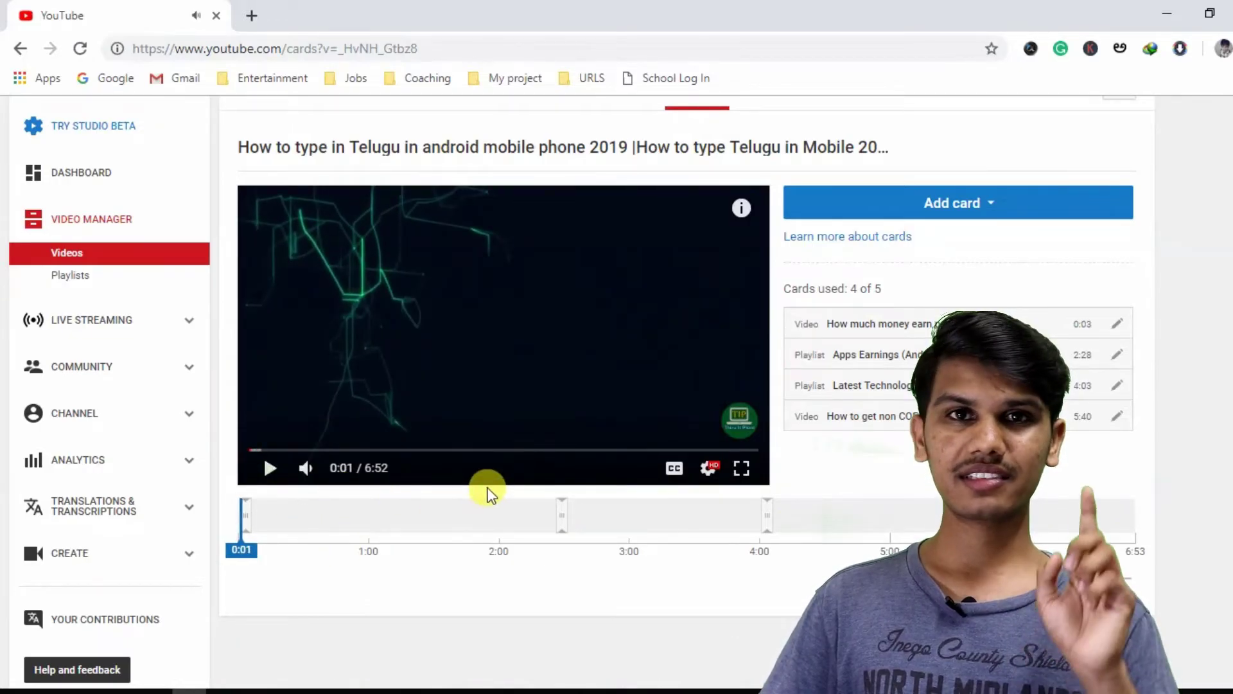
pyautogui.scroll(1, 951, 314)
# - Create a Video or Playlist card promoting the Best WhatsApp status upload
pyautogui.click(957, 296)
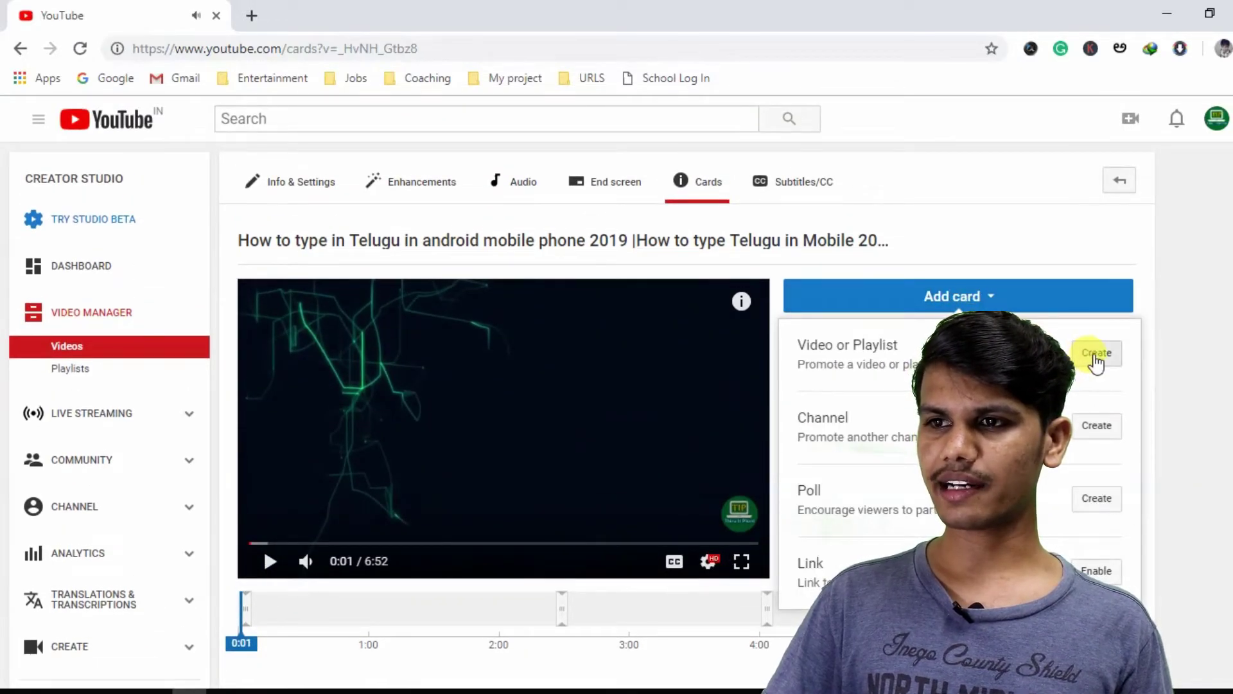
pyautogui.click(1094, 353)
pyautogui.scroll(-5, 616, 379)
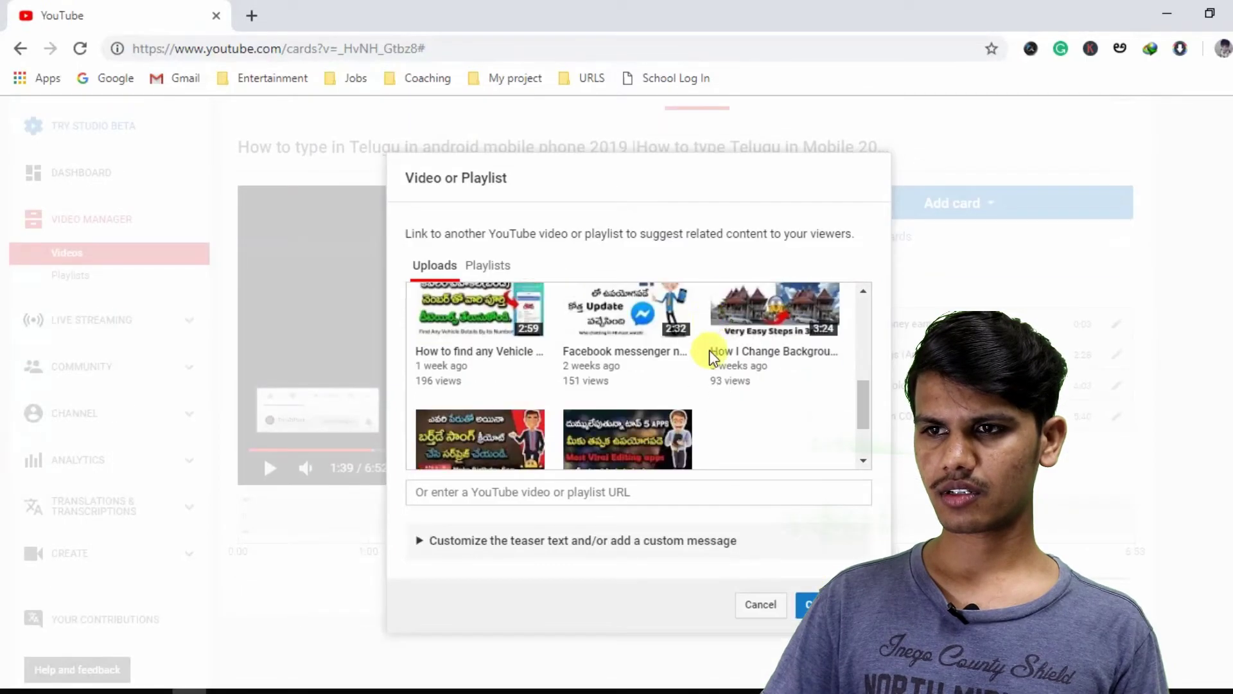
pyautogui.click(616, 380)
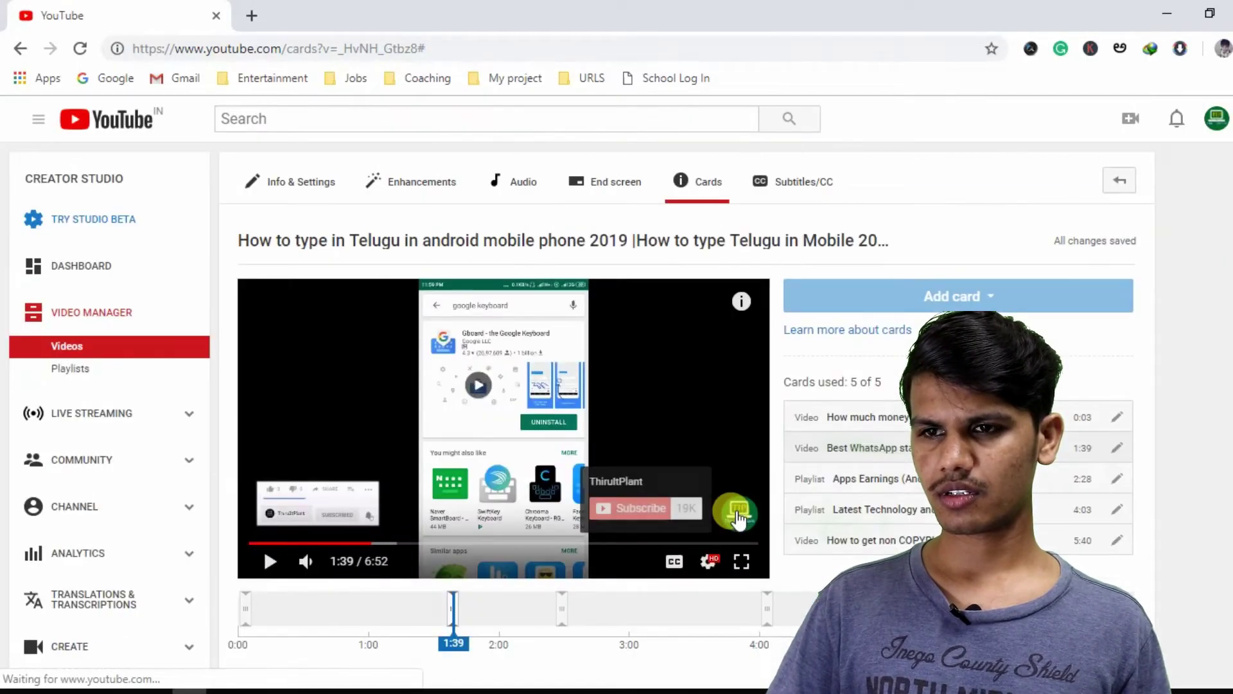
# - Check the card list now at 5 of 5 and return to the End screen editor
pyautogui.scroll(-3, 739, 517)
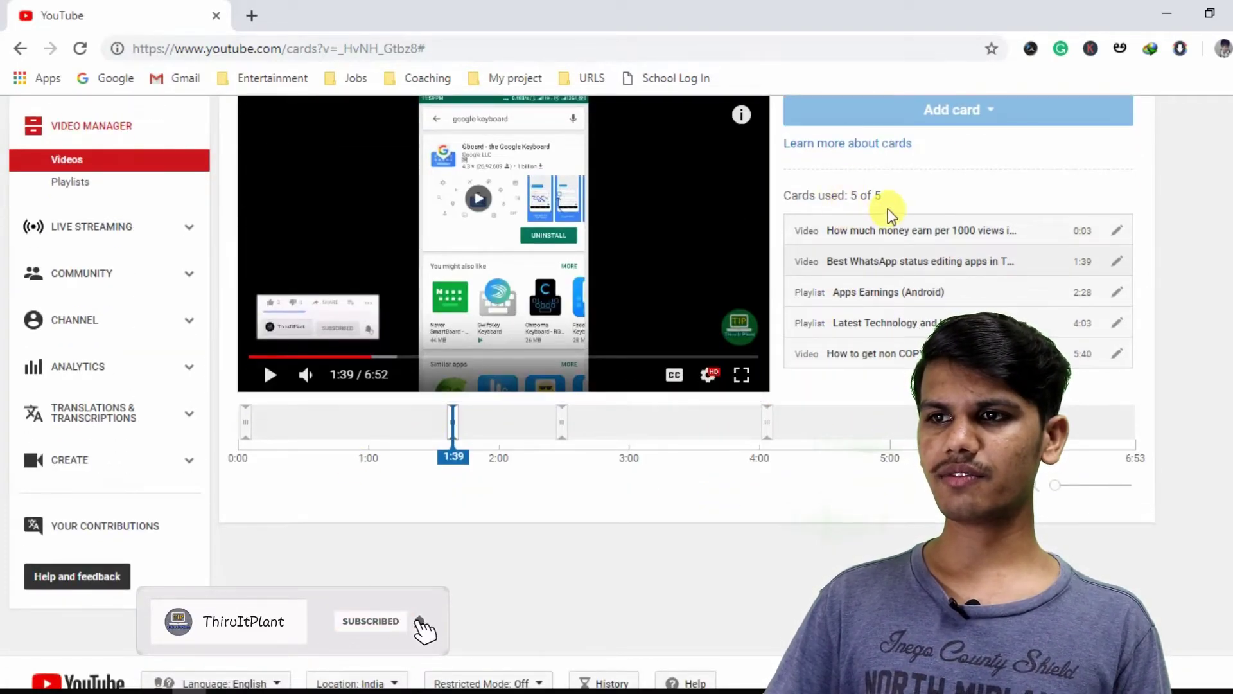
pyautogui.scroll(3, 886, 204)
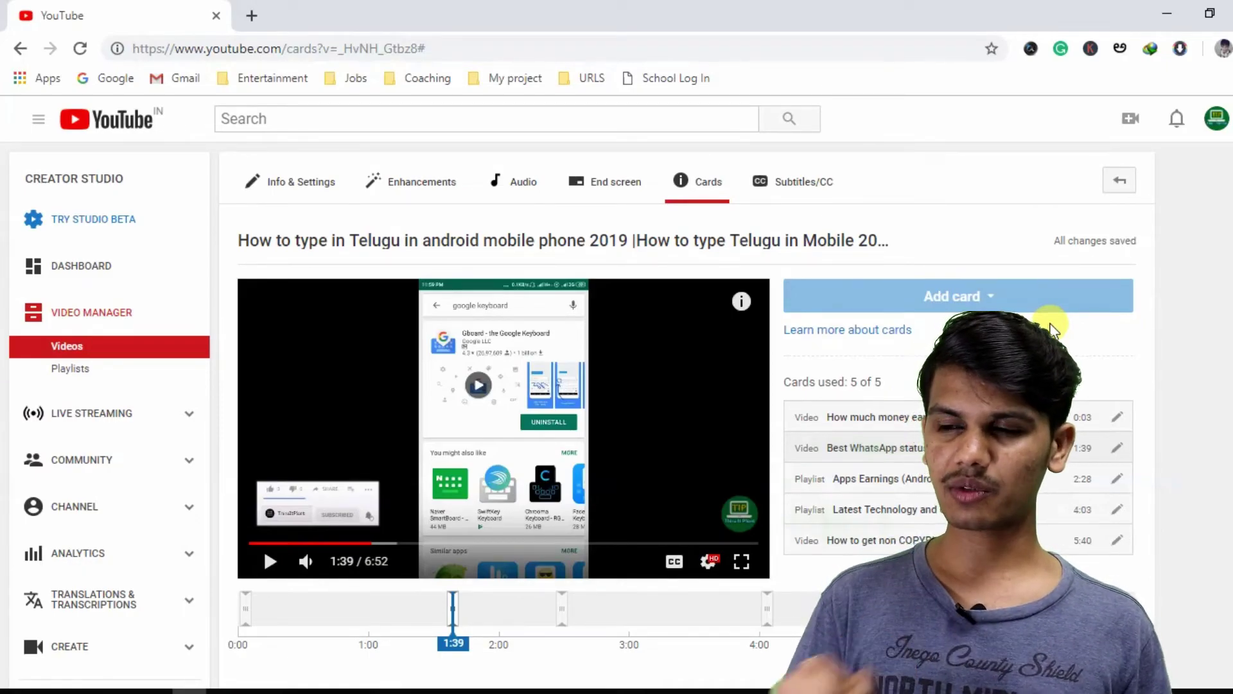
pyautogui.moveTo(863, 421)
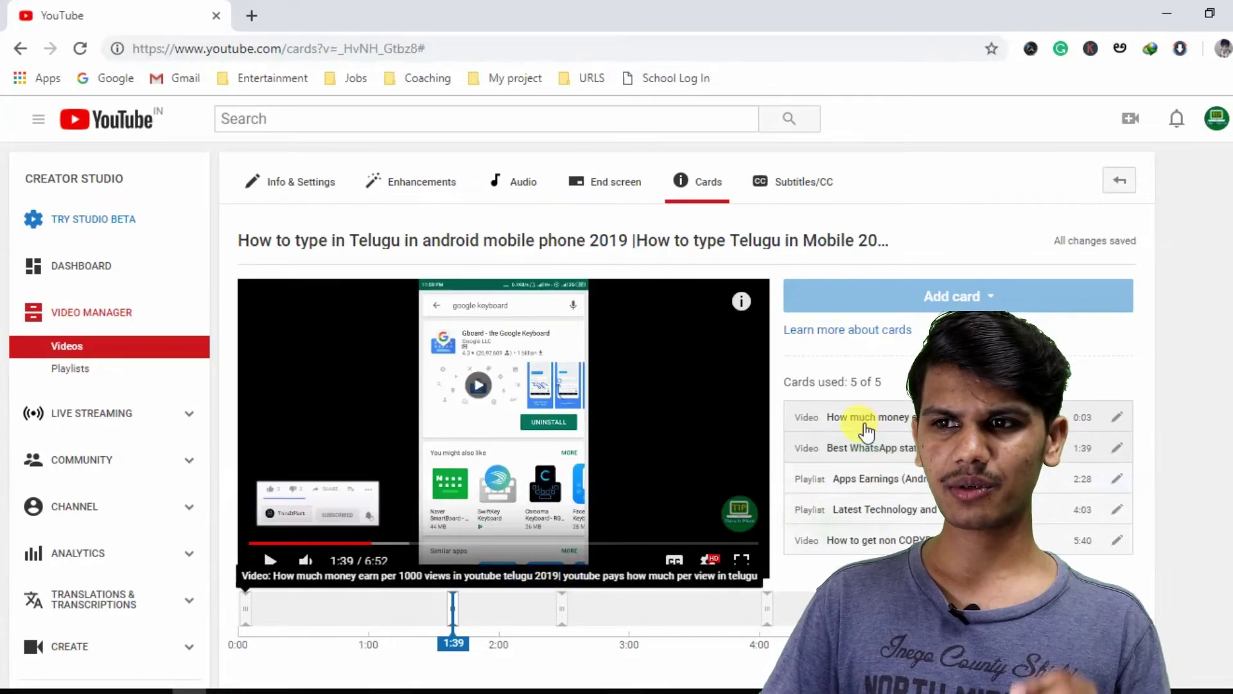
pyautogui.click(597, 183)
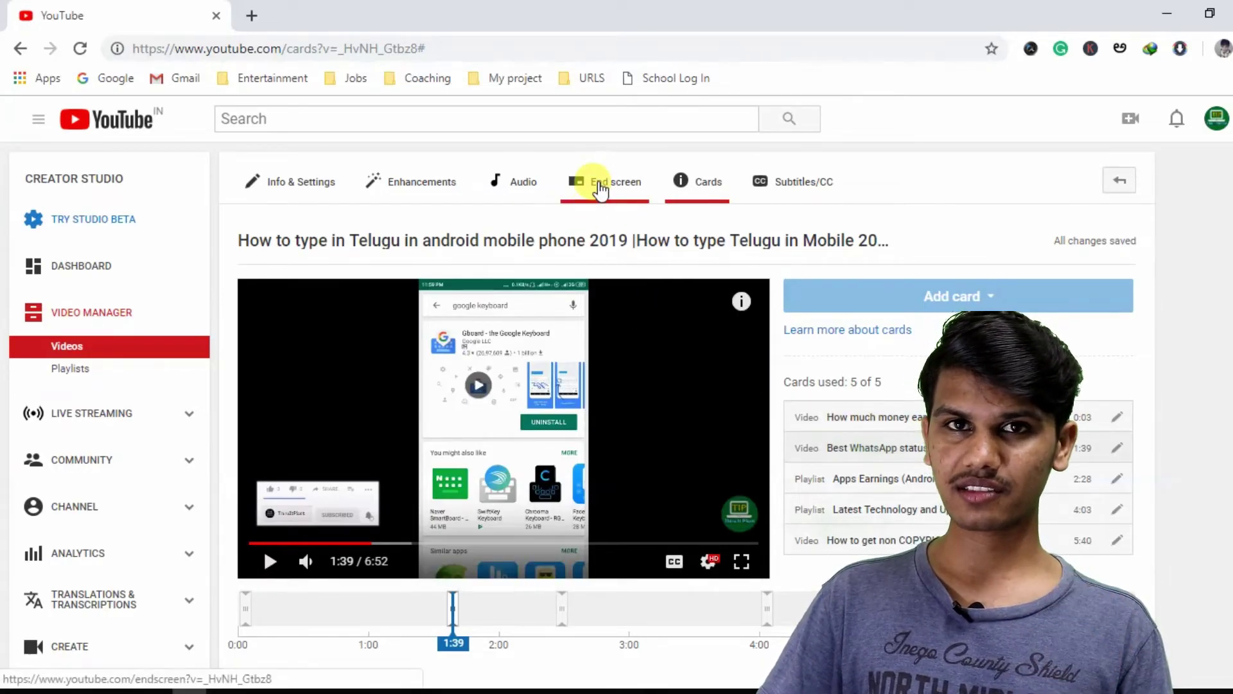